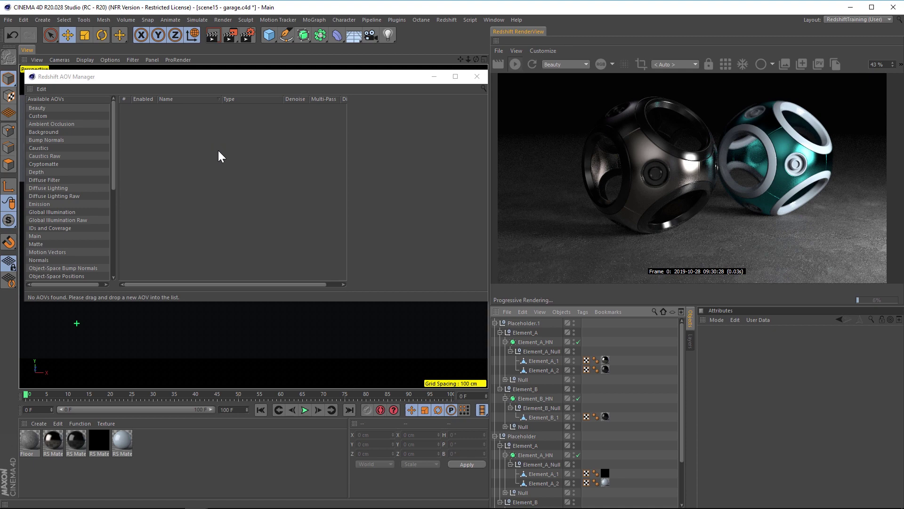
- Bring the Redshift AOV Manager forward, with its AOV list still empty
{"action": "left_click", "coordinate": [112, 140]}
- Add a Puzzle Matte AOV to the Redshift AOV list
{"action": "scroll", "coordinate": [112, 140], "scroll_direction": "down", "scroll_amount": 1}
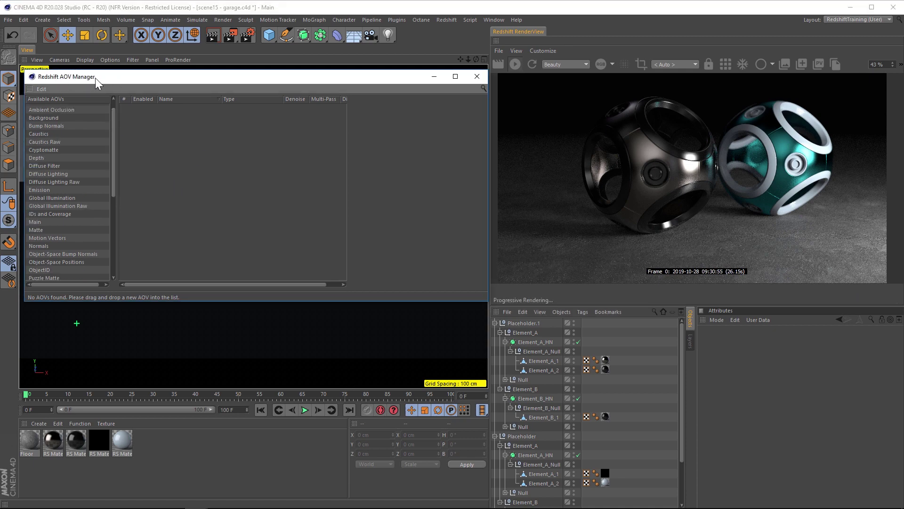
{"action": "left_click_drag", "start_coordinate": [95, 77], "coordinate": [99, 64]}
{"action": "left_click", "coordinate": [447, 20]}
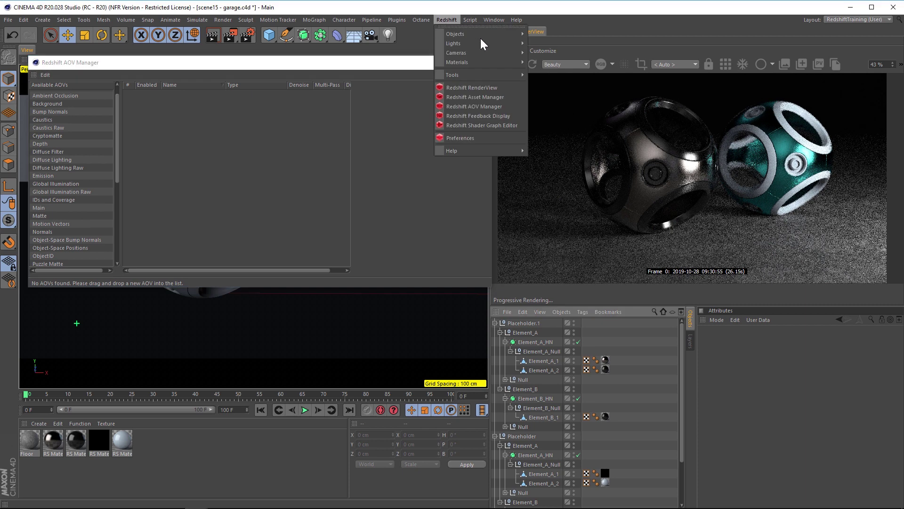
{"action": "left_click", "coordinate": [294, 63]}
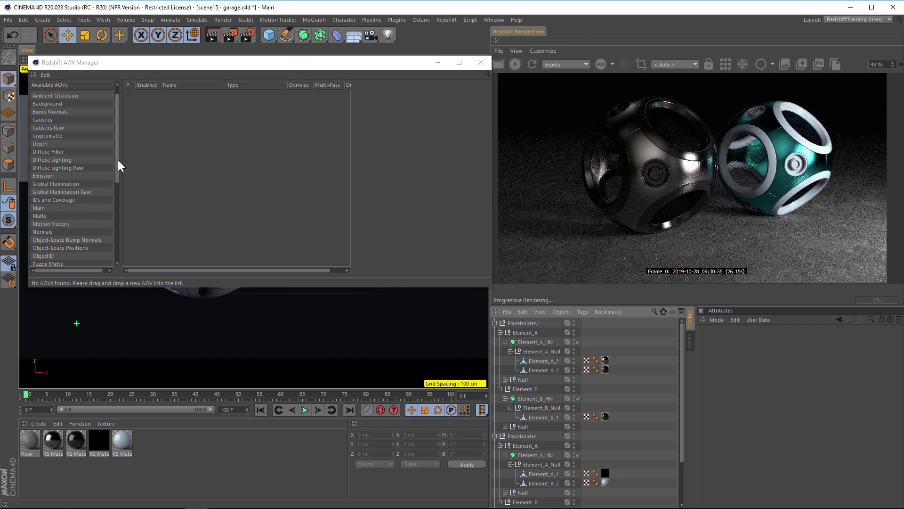
{"action": "scroll", "coordinate": [71, 203], "scroll_direction": "down", "scroll_amount": 3}
{"action": "left_click_drag", "start_coordinate": [44, 218], "coordinate": [190, 106]}
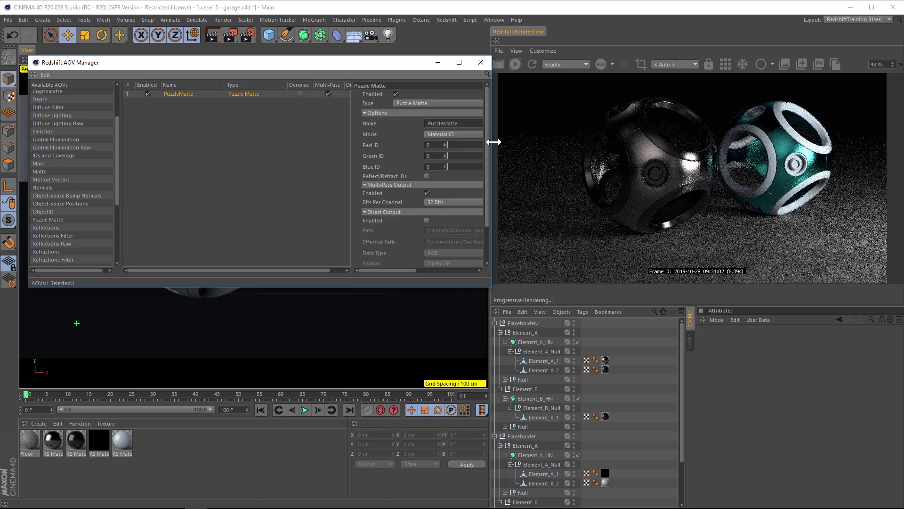
- Widen the AOV settings panel and set the Puzzle Matte Mode to Object ID
{"action": "left_click_drag", "start_coordinate": [494, 142], "coordinate": [551, 146]}
{"action": "left_click_drag", "start_coordinate": [392, 147], "coordinate": [284, 154]}
{"action": "left_click_drag", "start_coordinate": [388, 63], "coordinate": [373, 61]}
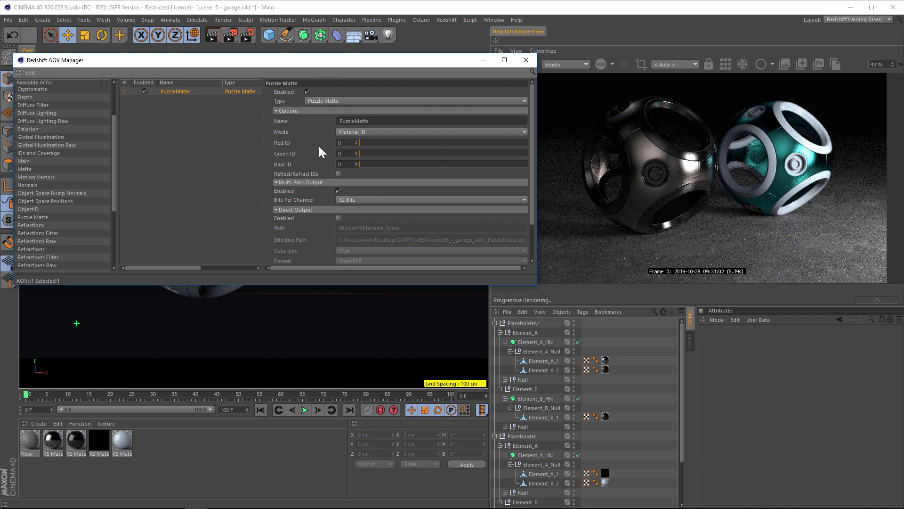
{"action": "left_click", "coordinate": [367, 133]}
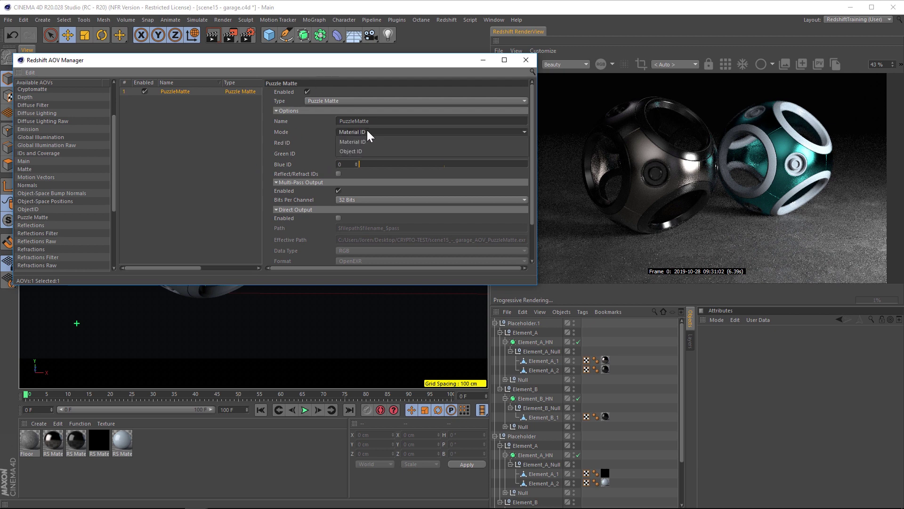
{"action": "left_click", "coordinate": [352, 150]}
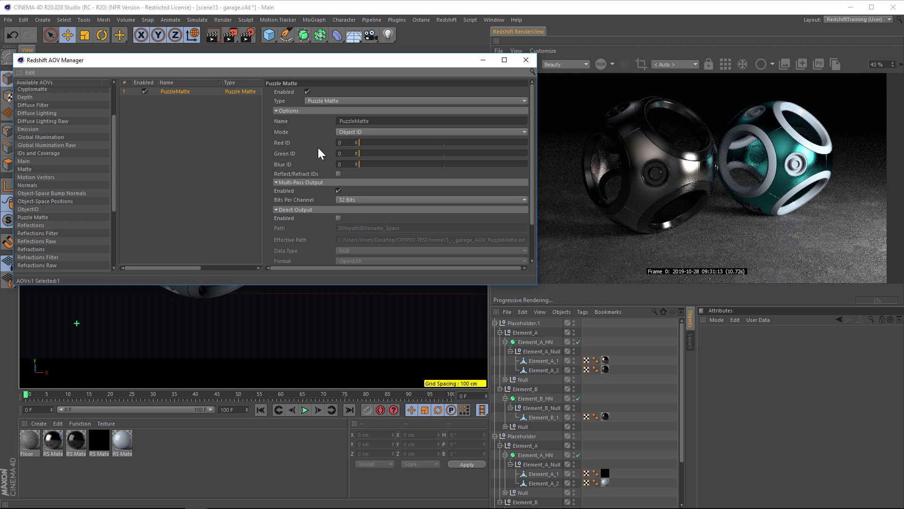
{"action": "left_click", "coordinate": [532, 361]}
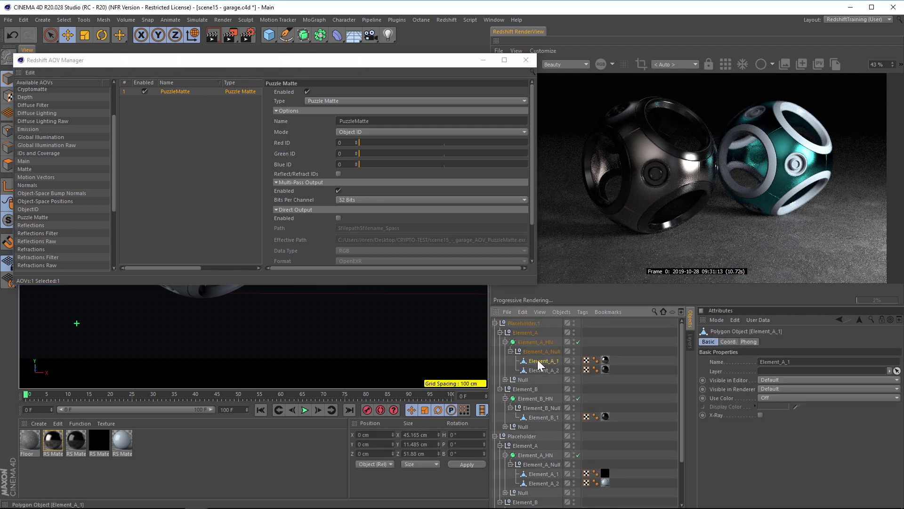
- Give Element_A_1 a Redshift Object tag overriding Object ID to 1, matching PuzzleMatte Red ID 1
{"action": "right_click", "coordinate": [544, 361]}
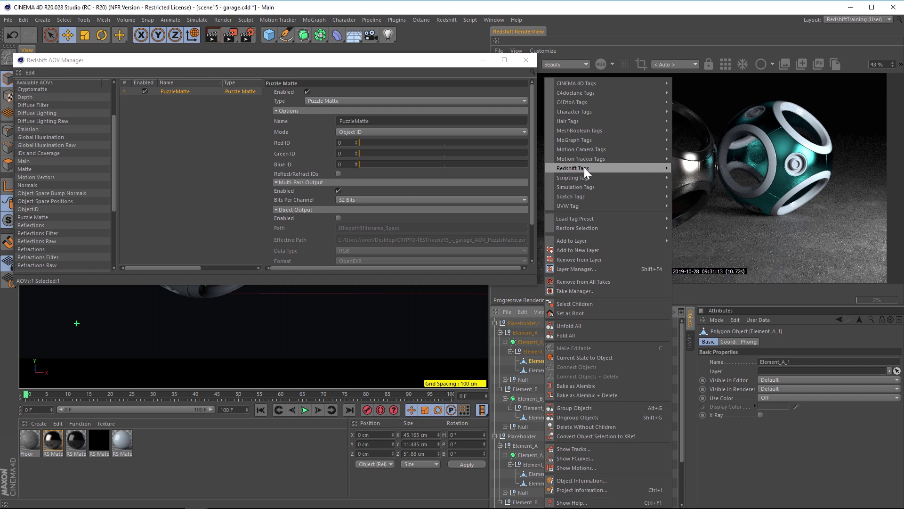
{"action": "mouse_move", "coordinate": [586, 168]}
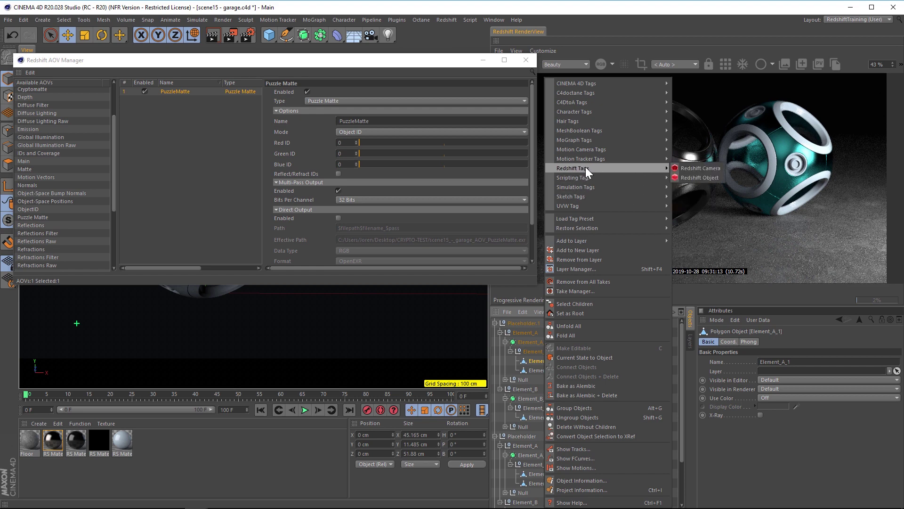
{"action": "left_click", "coordinate": [697, 177]}
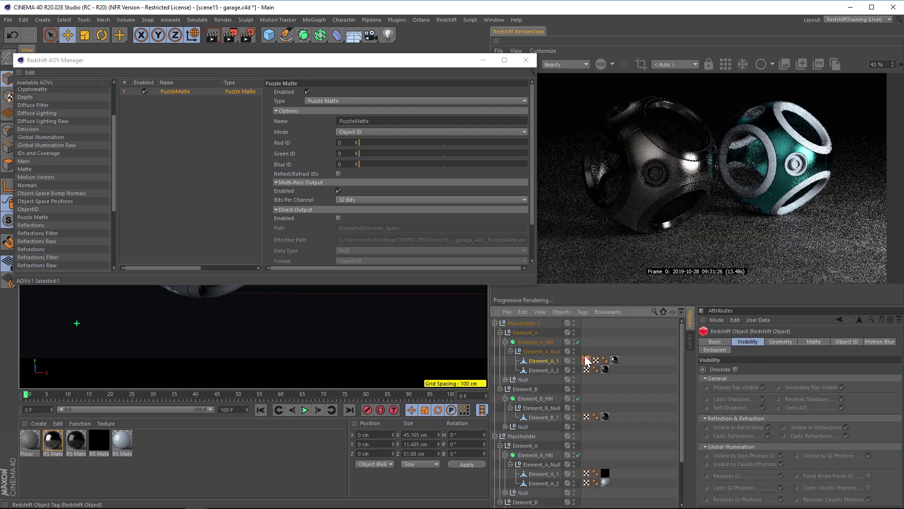
{"action": "left_click", "coordinate": [846, 342]}
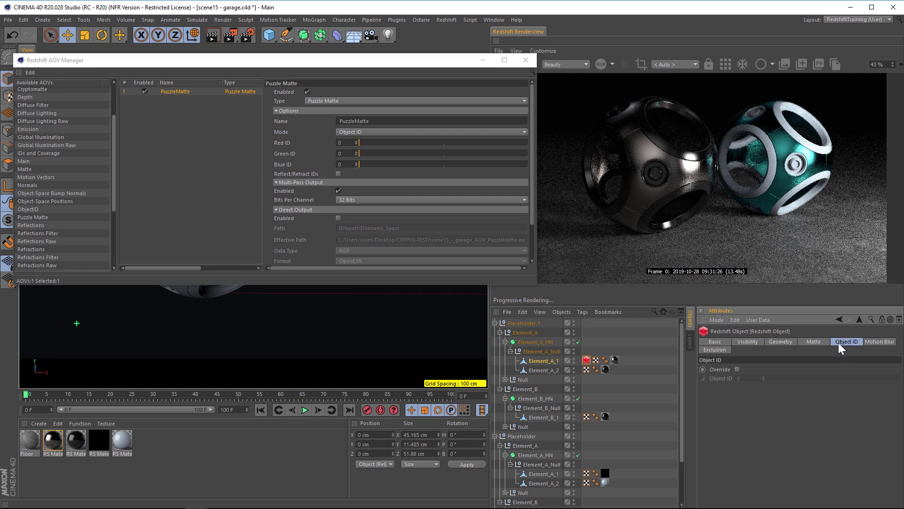
{"action": "left_click", "coordinate": [738, 369]}
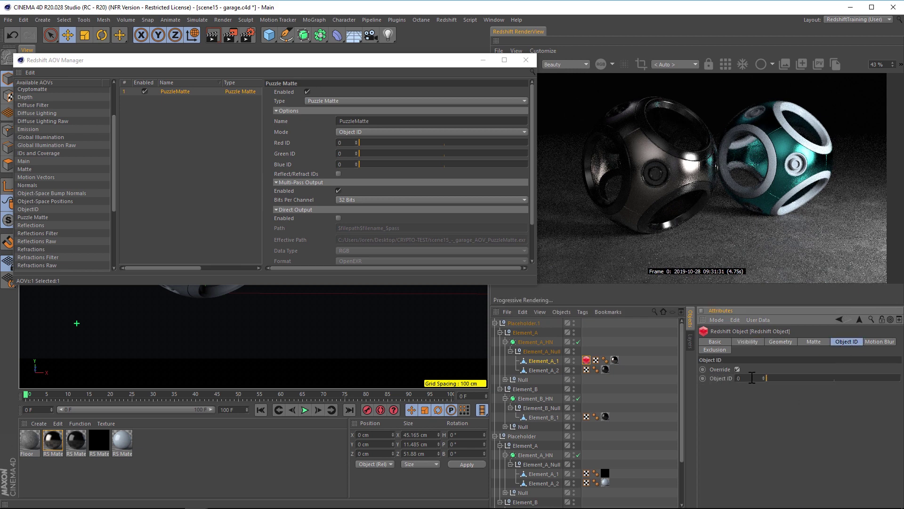
{"action": "type", "text": "1"}
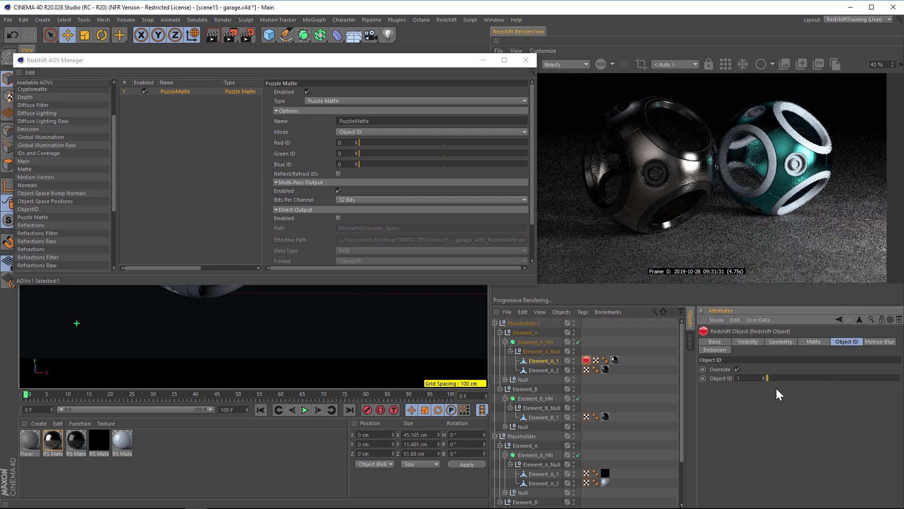
{"action": "key", "text": "Return"}
{"action": "left_click", "coordinate": [285, 143]}
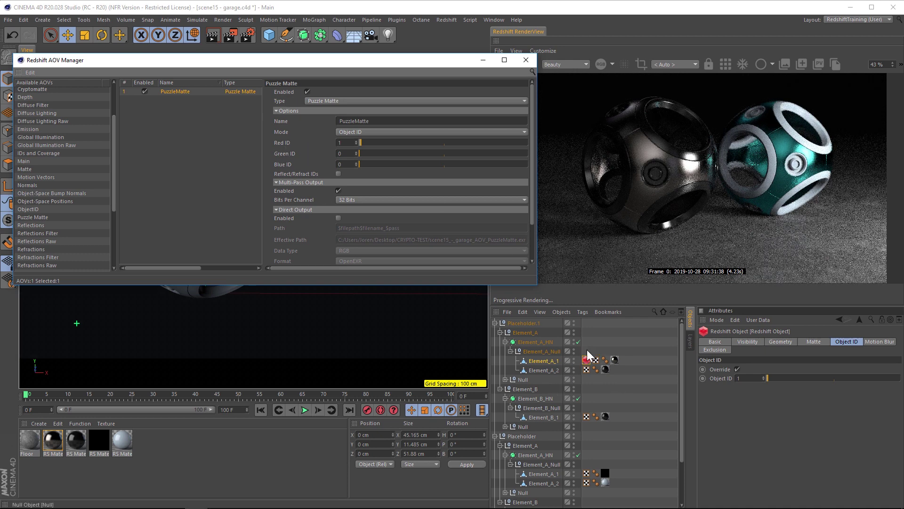
- Copy the Redshift tag to Element_A_2 with Object ID 2 and set Green ID to 2
{"action": "left_click_drag", "start_coordinate": [586, 363], "coordinate": [615, 369], "text": "ctrl"}
{"action": "left_click", "coordinate": [764, 377]}
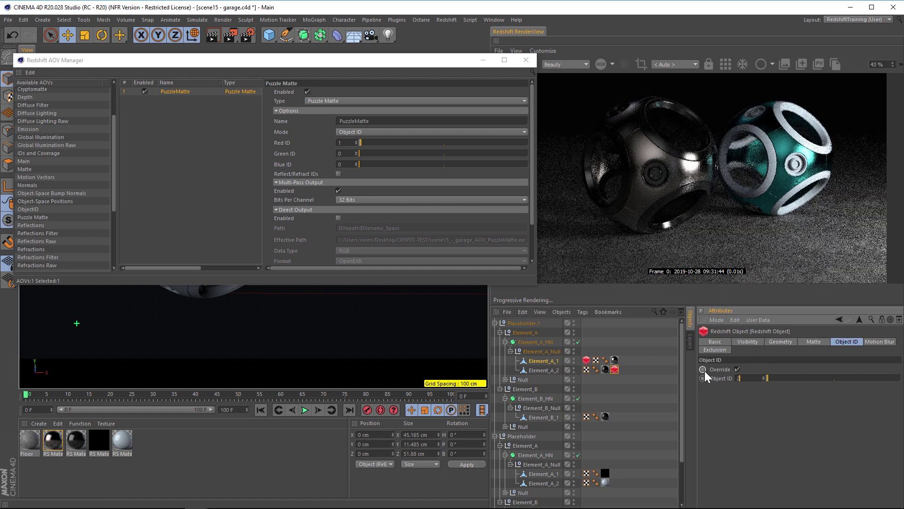
{"action": "left_click", "coordinate": [344, 153]}
{"action": "type", "text": "2"}
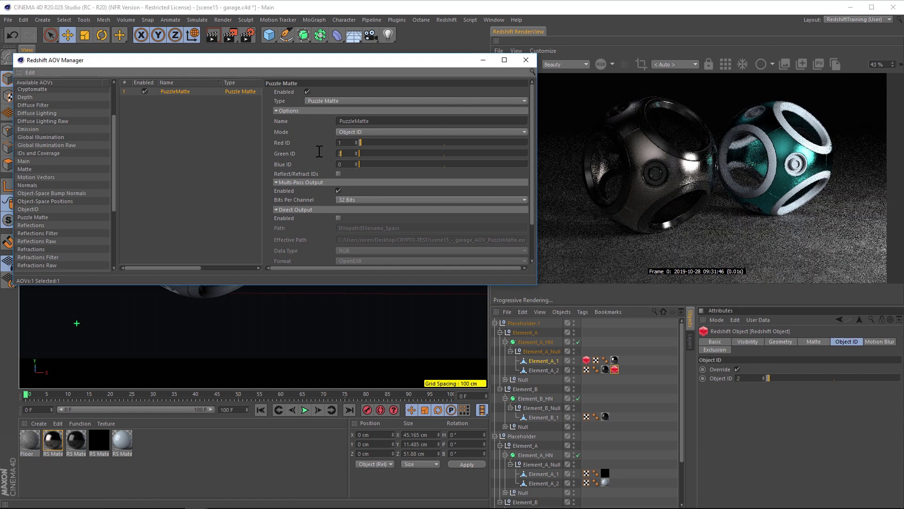
{"action": "key", "text": "Return"}
- Copy the Redshift tag to Element_B_1 with Object ID 3 and set Blue ID to 3
{"action": "left_click_drag", "start_coordinate": [614, 369], "coordinate": [617, 416], "text": "ctrl"}
{"action": "left_click", "coordinate": [763, 377]}
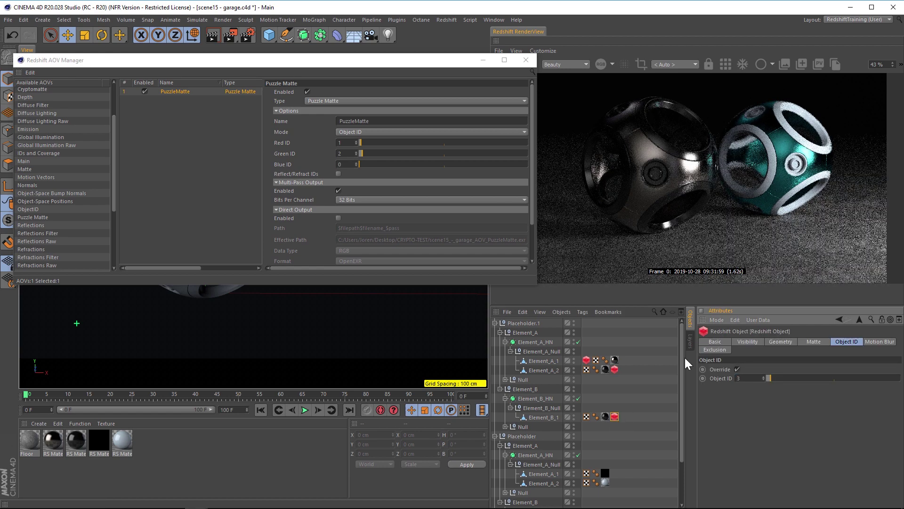
{"action": "left_click", "coordinate": [344, 164]}
{"action": "type", "text": "6"}
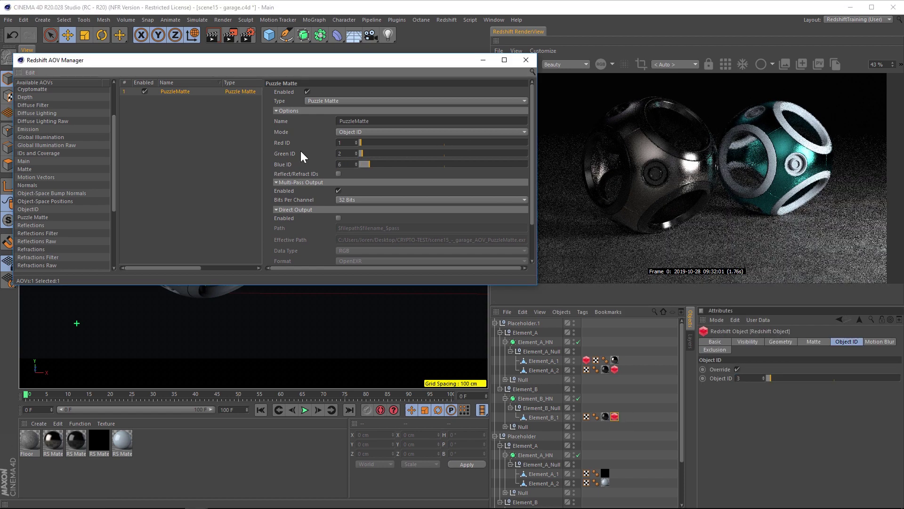
{"action": "key", "text": "Return"}
{"action": "type", "text": "3"}
{"action": "key", "text": "Return"}
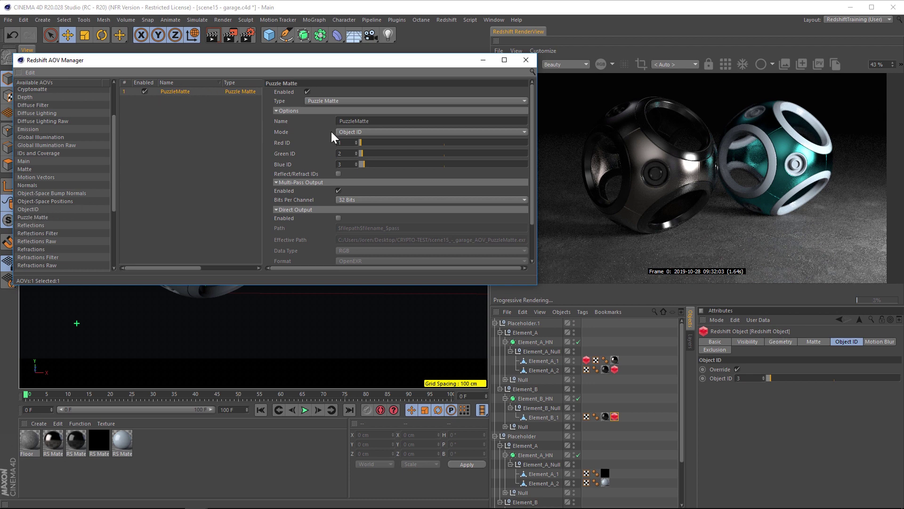
{"action": "left_click_drag", "start_coordinate": [34, 217], "coordinate": [175, 104]}
- Tag the second Placeholder's Element_A_1 with Object ID 4 and set PuzzleMatte 1's Red ID to 4
{"action": "left_click", "coordinate": [174, 100]}
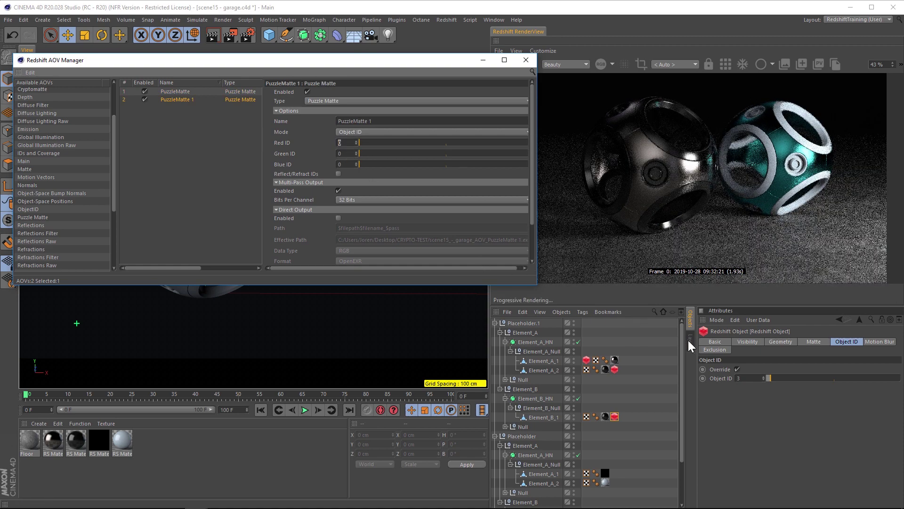
{"action": "left_click_drag", "start_coordinate": [680, 367], "coordinate": [679, 375]}
{"action": "scroll", "coordinate": [617, 359], "scroll_direction": "down", "scroll_amount": 3}
{"action": "left_click_drag", "start_coordinate": [624, 417], "coordinate": [615, 416], "text": "ctrl"}
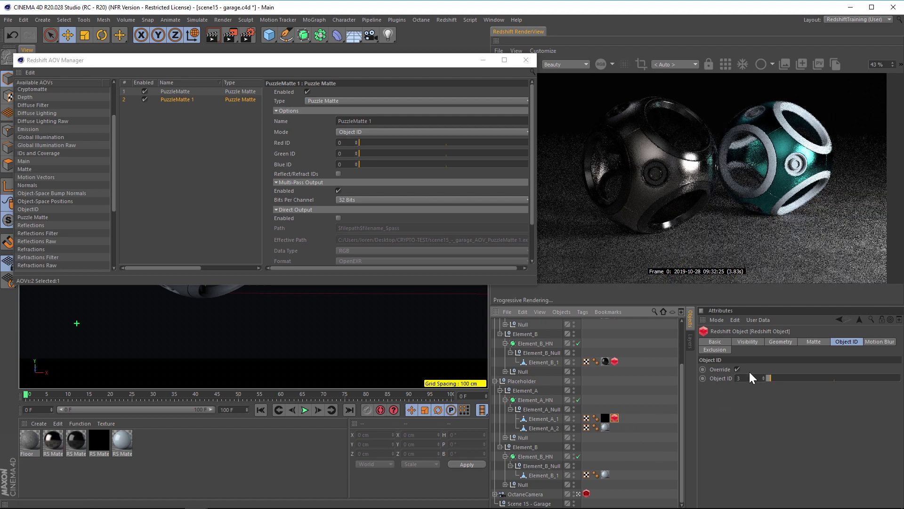
{"action": "left_click", "coordinate": [763, 376]}
{"action": "left_click", "coordinate": [330, 138]}
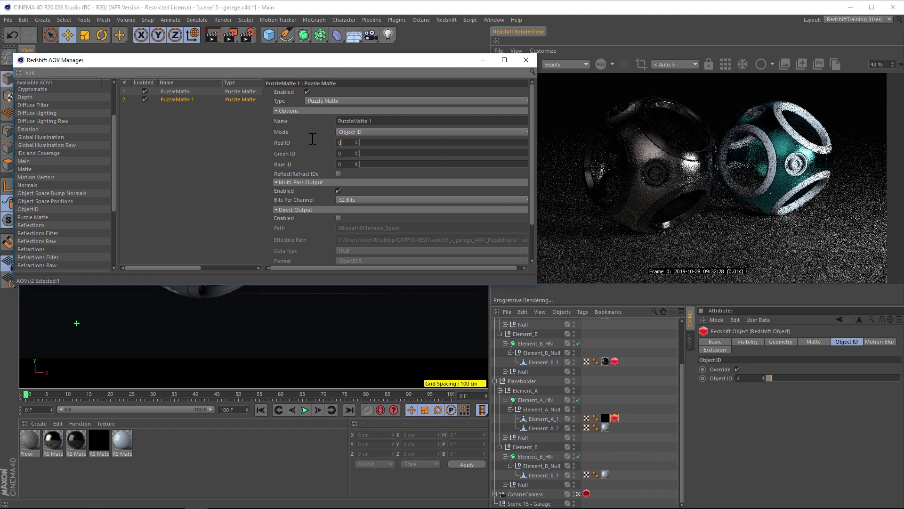
{"action": "type", "text": "4"}
{"action": "key", "text": "Return"}
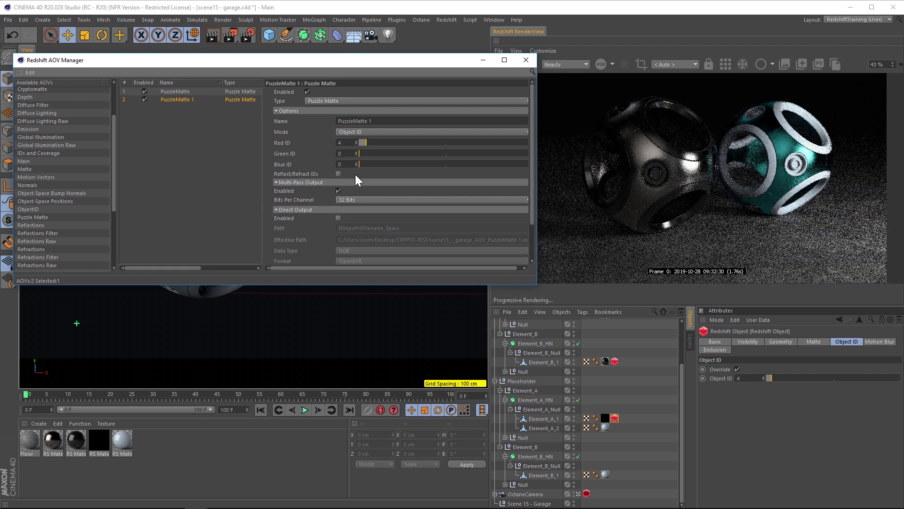
{"action": "left_click", "coordinate": [178, 91]}
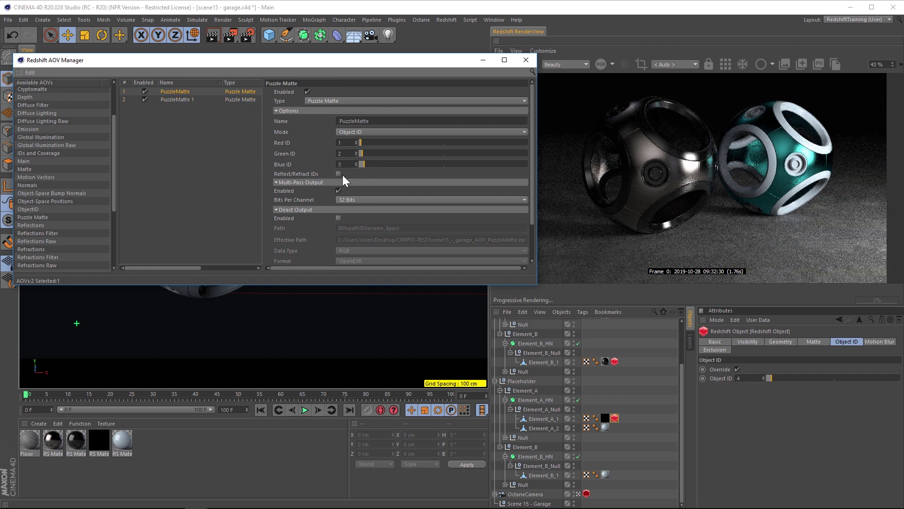
{"action": "left_click_drag", "start_coordinate": [486, 56], "coordinate": [479, 55]}
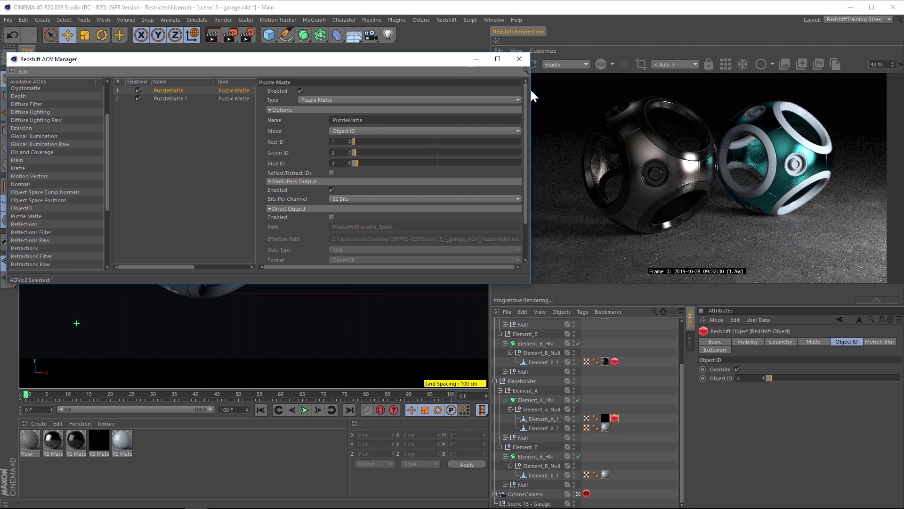
- Display the PuzzleMatte pass in Redshift RenderView with bucket rendering enabled
{"action": "left_click_drag", "start_coordinate": [531, 97], "coordinate": [474, 99]}
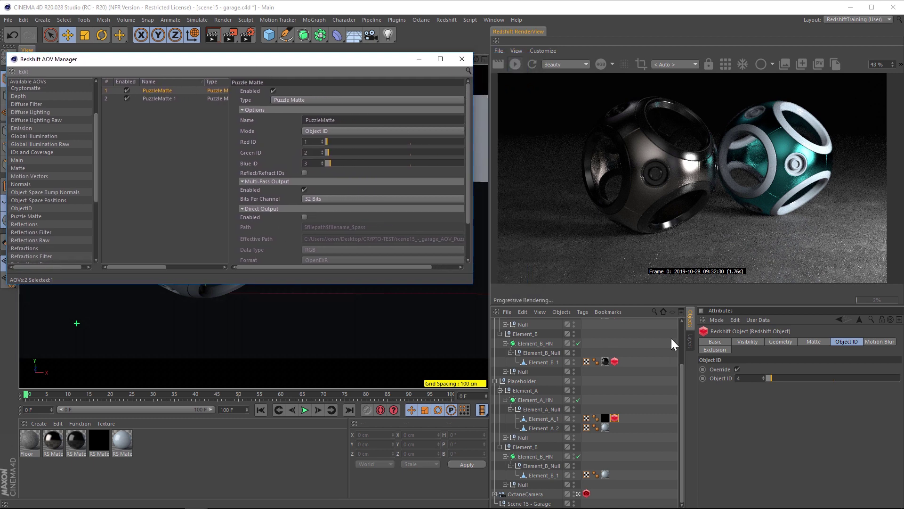
{"action": "left_click", "coordinate": [584, 64]}
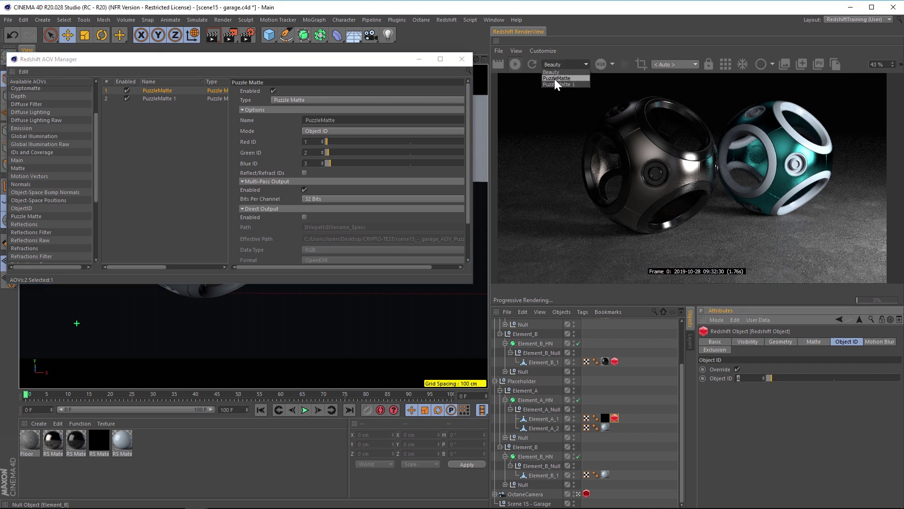
{"action": "left_click", "coordinate": [555, 78]}
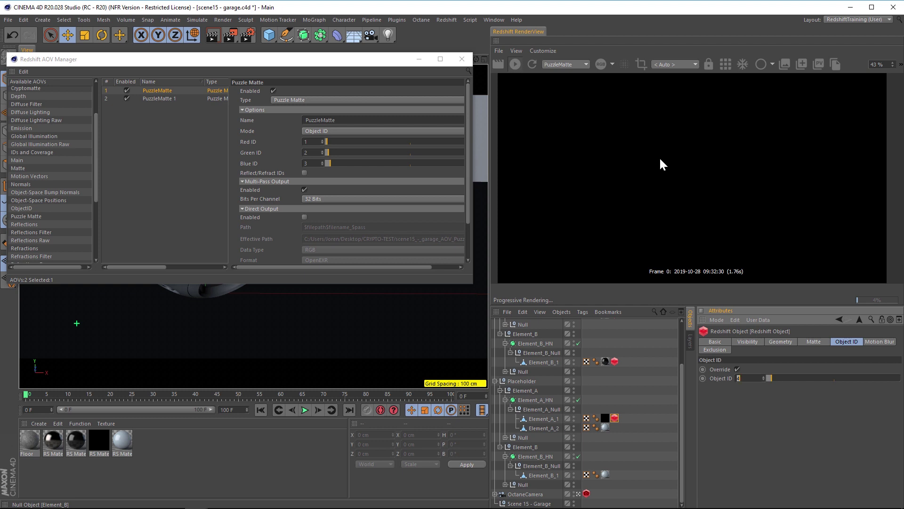
{"action": "left_click", "coordinate": [726, 64]}
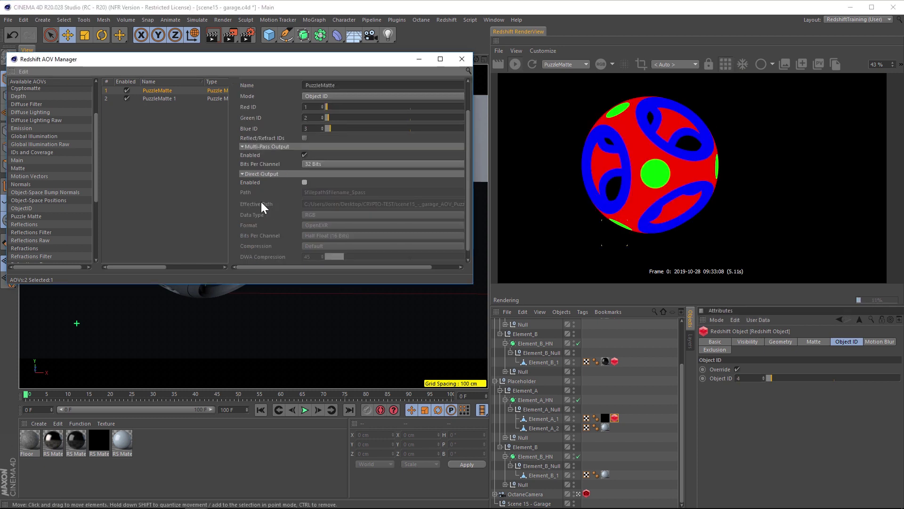
{"action": "scroll", "coordinate": [257, 183], "scroll_direction": "up", "scroll_amount": 2}
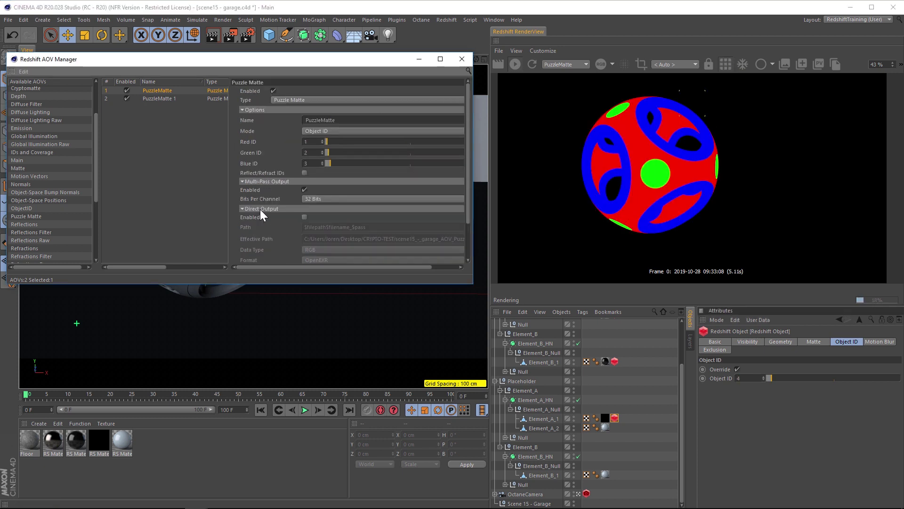
- Output PuzzleMatte directly as Float (32 Bits) EXR, then layer it above Crypto.tif in After Effects
{"action": "left_click", "coordinate": [305, 217]}
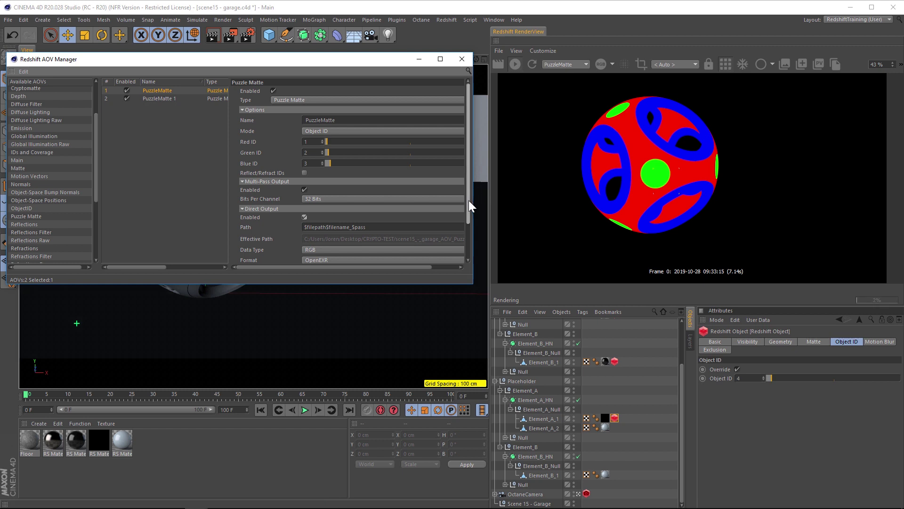
{"action": "scroll", "coordinate": [469, 197], "scroll_direction": "down", "scroll_amount": 2}
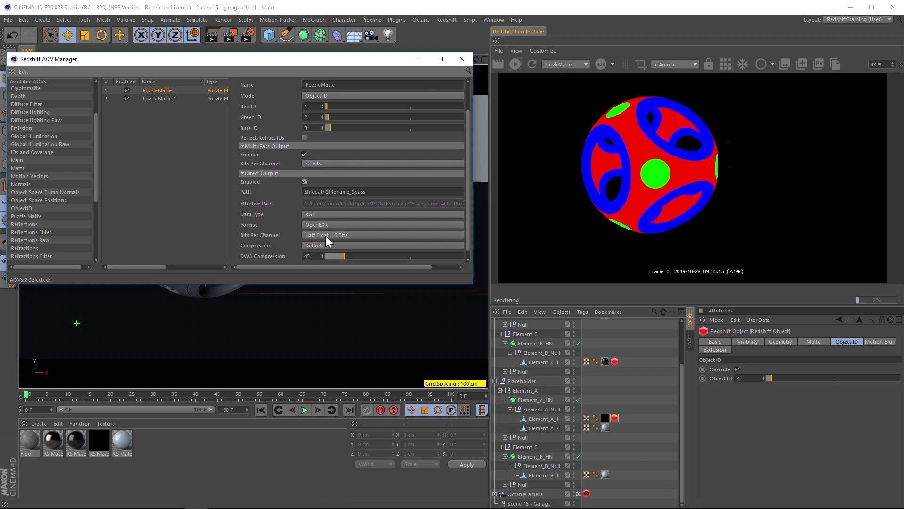
{"action": "left_click", "coordinate": [326, 235]}
{"action": "left_click", "coordinate": [329, 254]}
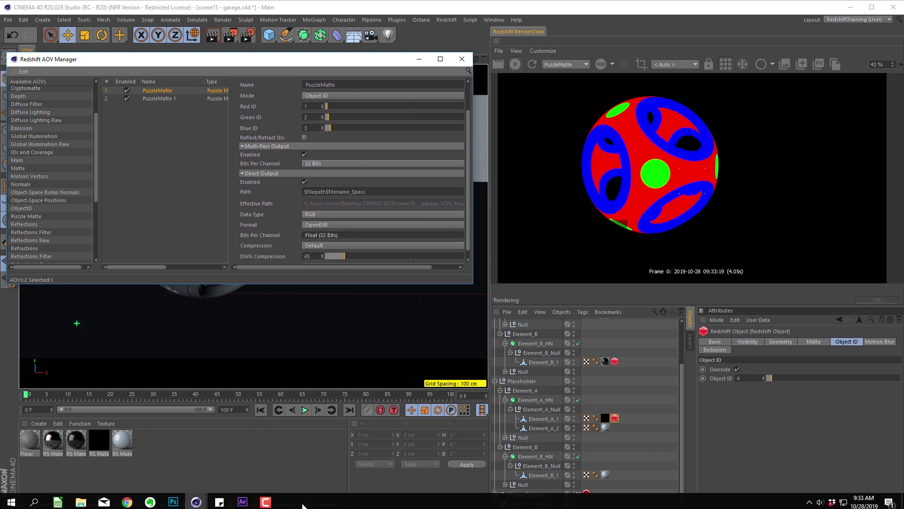
{"action": "left_click", "coordinate": [243, 499]}
{"action": "left_click_drag", "start_coordinate": [81, 152], "coordinate": [106, 346]}
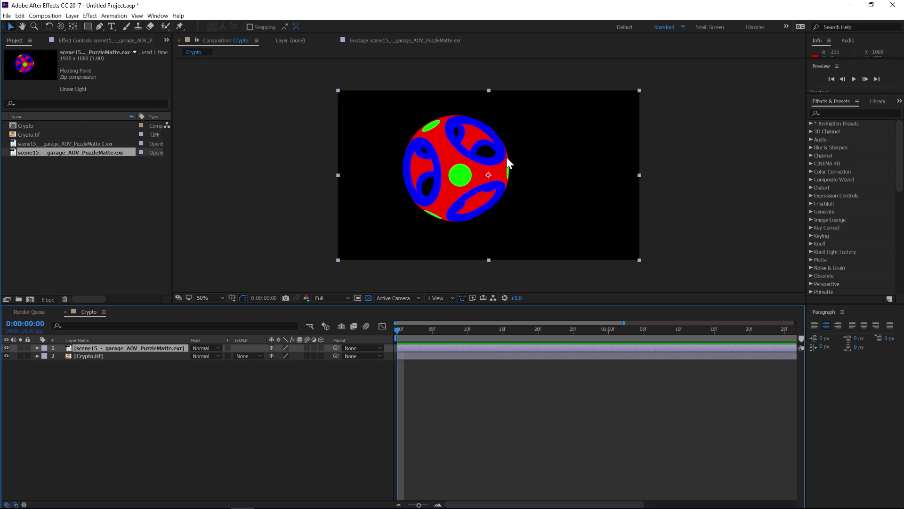
- Apply EXtractoR, found by searching 'extra', to the PuzzleMatte layer
{"action": "left_click", "coordinate": [419, 368]}
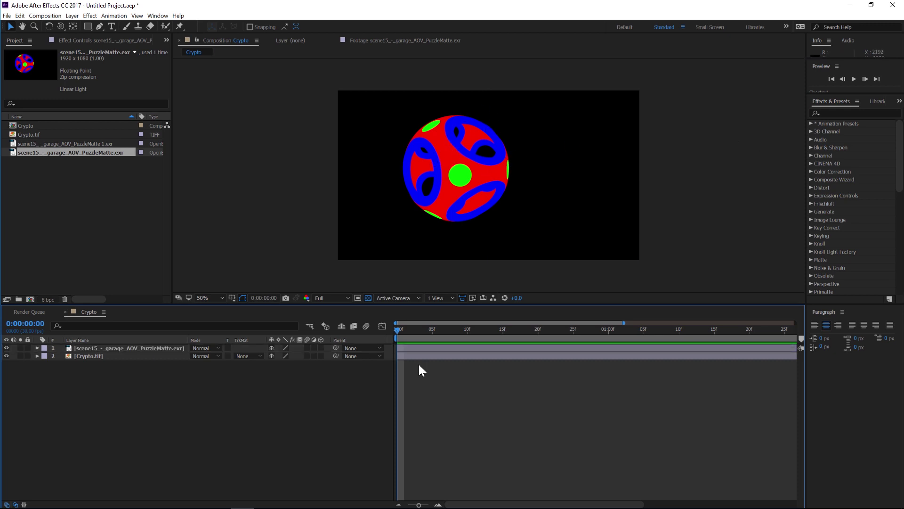
{"action": "left_click", "coordinate": [833, 112]}
{"action": "type", "text": "ext"}
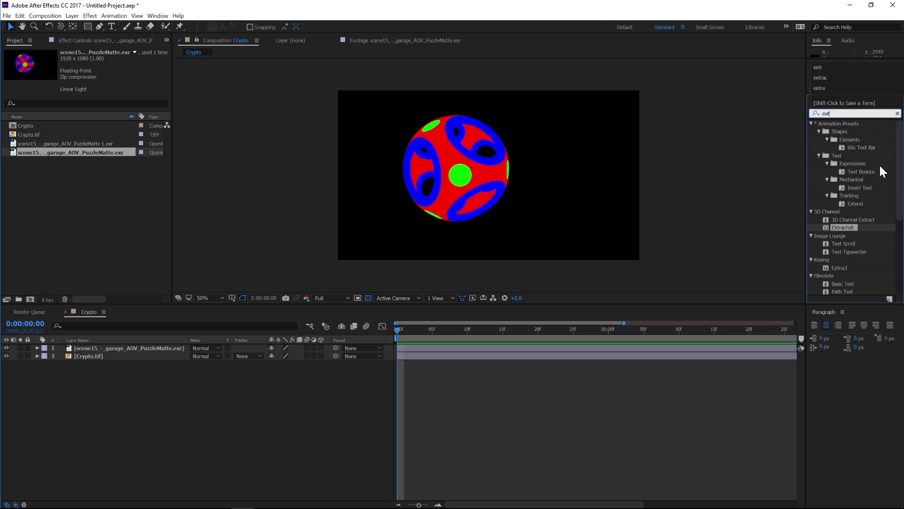
{"action": "type", "text": "ra"}
{"action": "left_click_drag", "start_coordinate": [843, 140], "coordinate": [510, 175]}
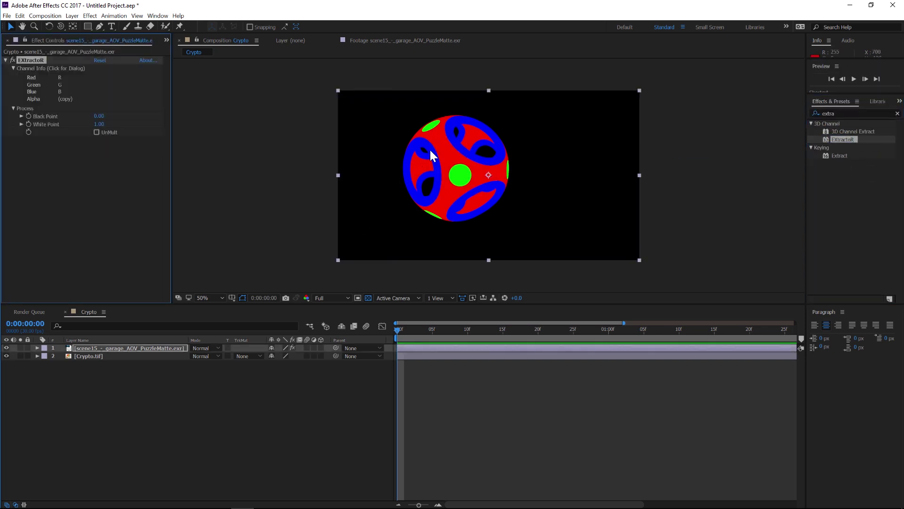
- In EXtractoR's Channel Info, set the Green and Blue outputs to the R channel
{"action": "left_click", "coordinate": [101, 85]}
{"action": "left_click_drag", "start_coordinate": [464, 193], "coordinate": [536, 110]}
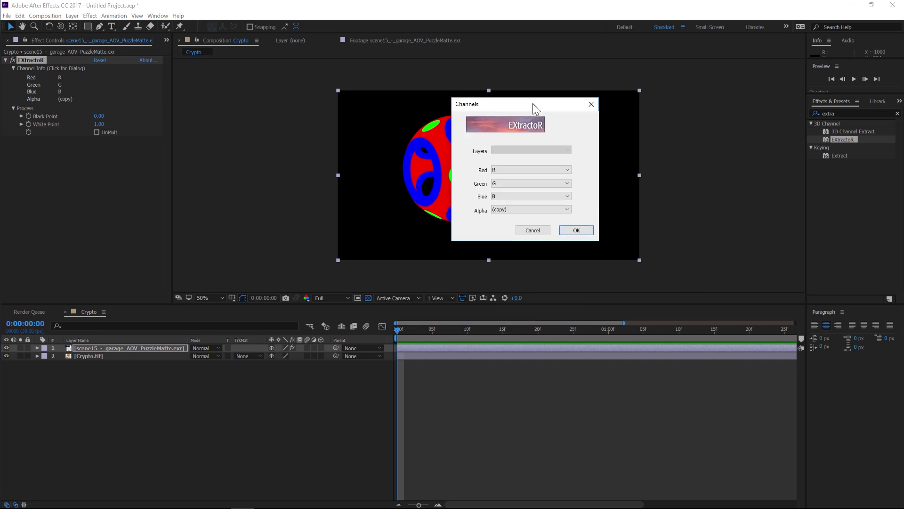
{"action": "left_click", "coordinate": [504, 184]}
{"action": "left_click", "coordinate": [507, 210]}
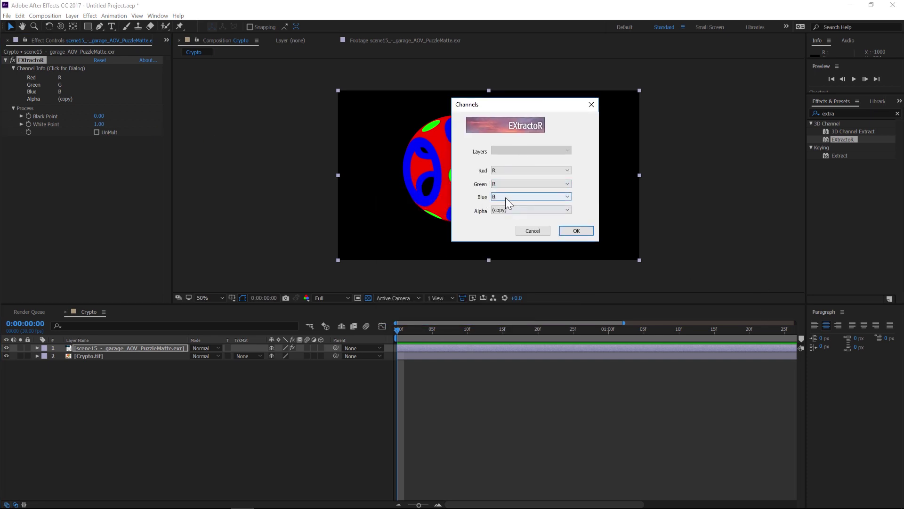
{"action": "left_click", "coordinate": [505, 197]}
{"action": "left_click", "coordinate": [501, 222]}
- Duplicate Crypto.tif and set the duplicate's track matte to Luma Matte
{"action": "left_click", "coordinate": [575, 231]}
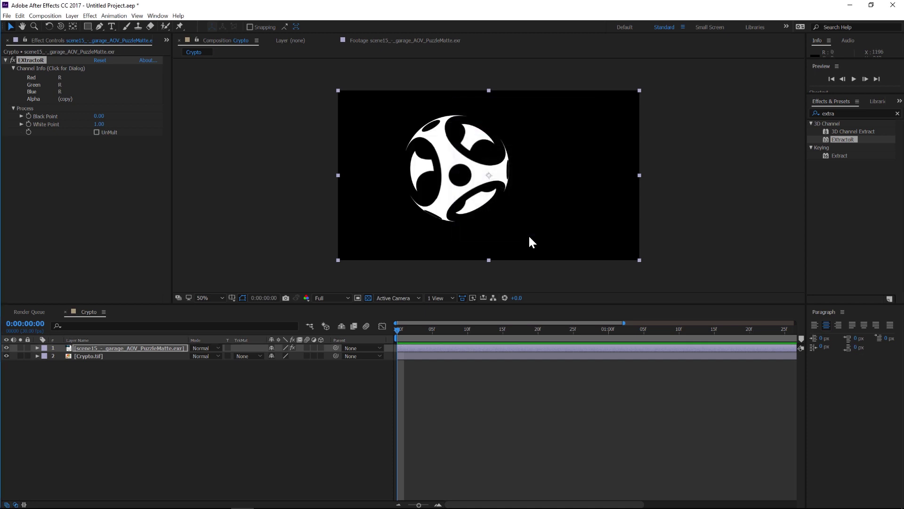
{"action": "left_click", "coordinate": [110, 357]}
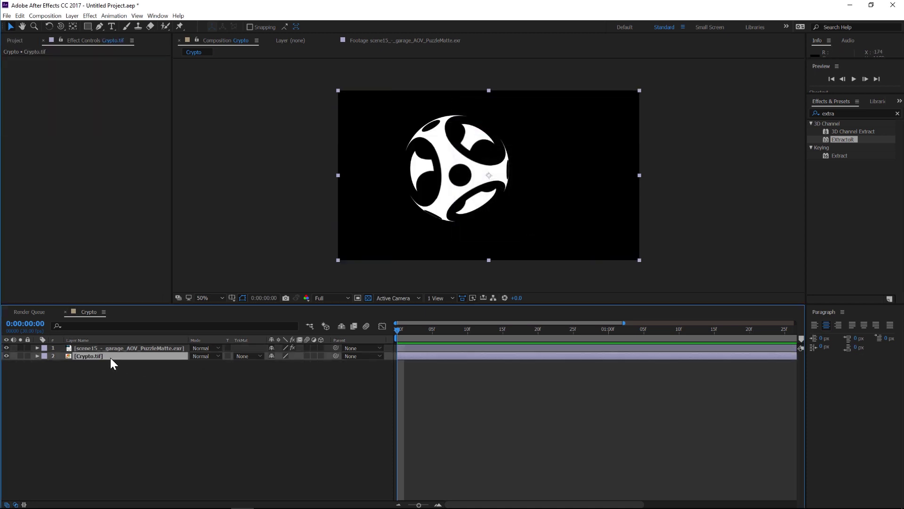
{"action": "key", "text": "ctrl+d"}
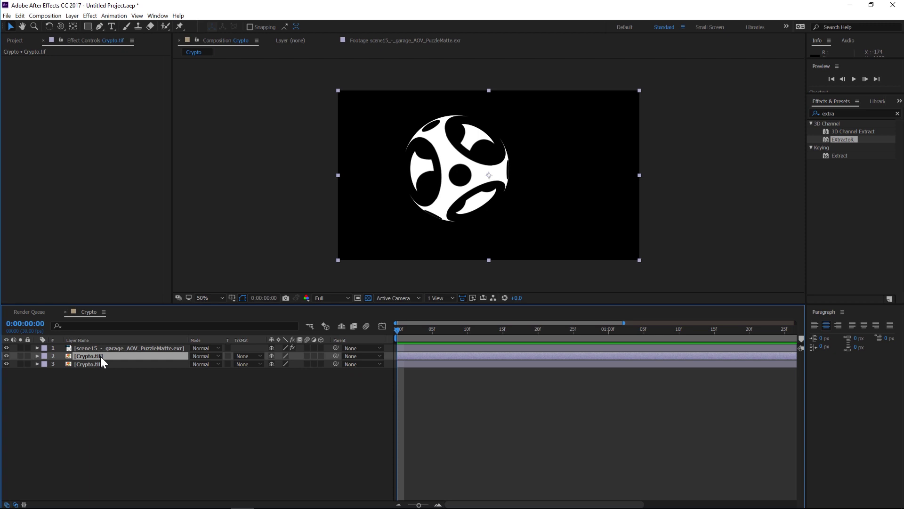
{"action": "left_click", "coordinate": [242, 356]}
{"action": "left_click", "coordinate": [284, 397]}
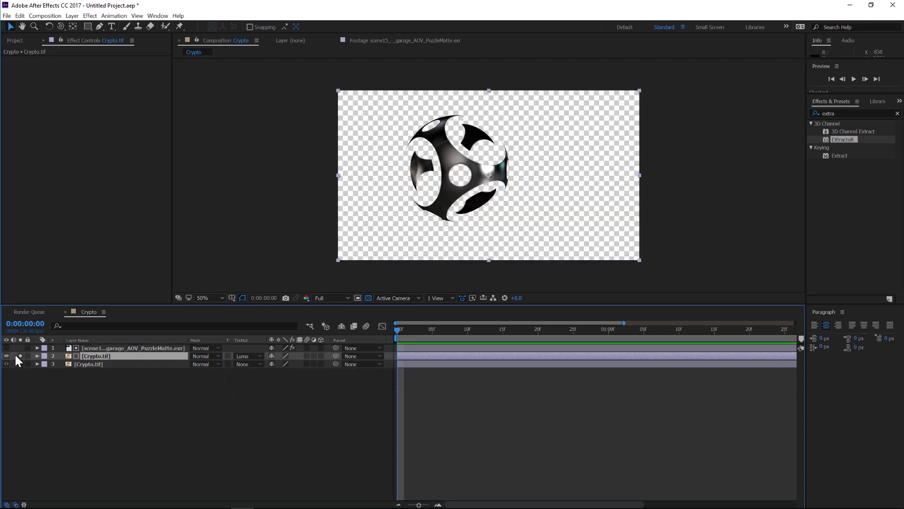
{"action": "left_click", "coordinate": [20, 356]}
- Add Hue/Saturation to the matted layer with Colorize on and hue 132° for green
{"action": "key", "text": "ctrl+space"}
{"action": "type", "text": "hue"}
{"action": "key", "text": "Return"}
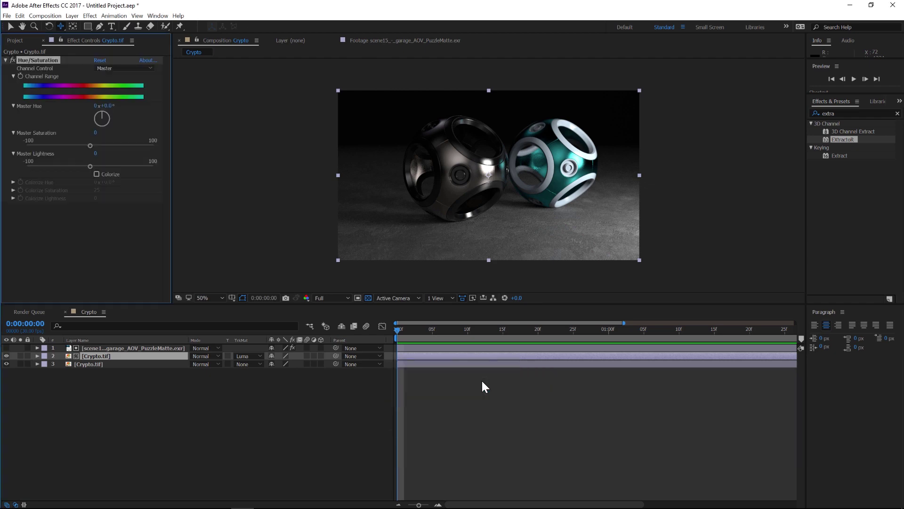
{"action": "left_click", "coordinate": [96, 174]}
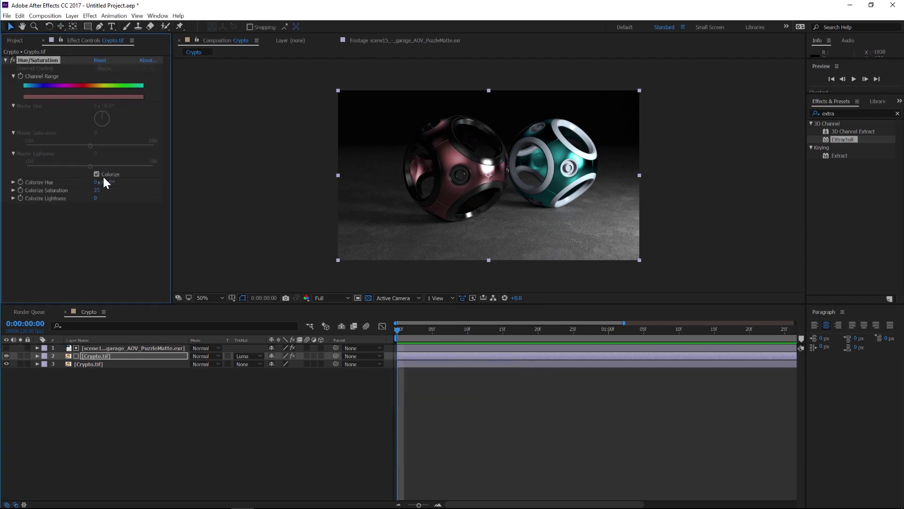
{"action": "left_click_drag", "start_coordinate": [115, 182], "coordinate": [160, 185]}
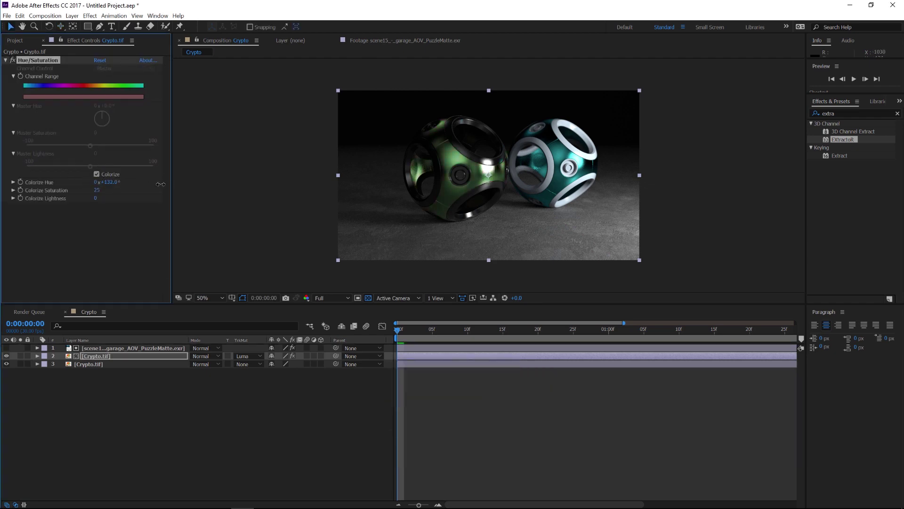
- Set the PuzzleMatte layer's EXtractoR Red, Green and Blue outputs to the G channel
{"action": "left_click", "coordinate": [15, 40]}
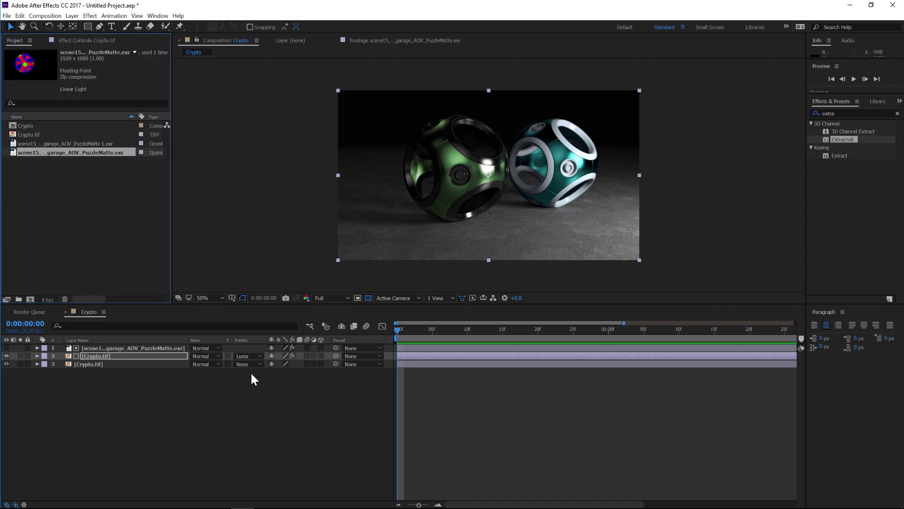
{"action": "left_click", "coordinate": [111, 348]}
{"action": "left_click", "coordinate": [80, 43]}
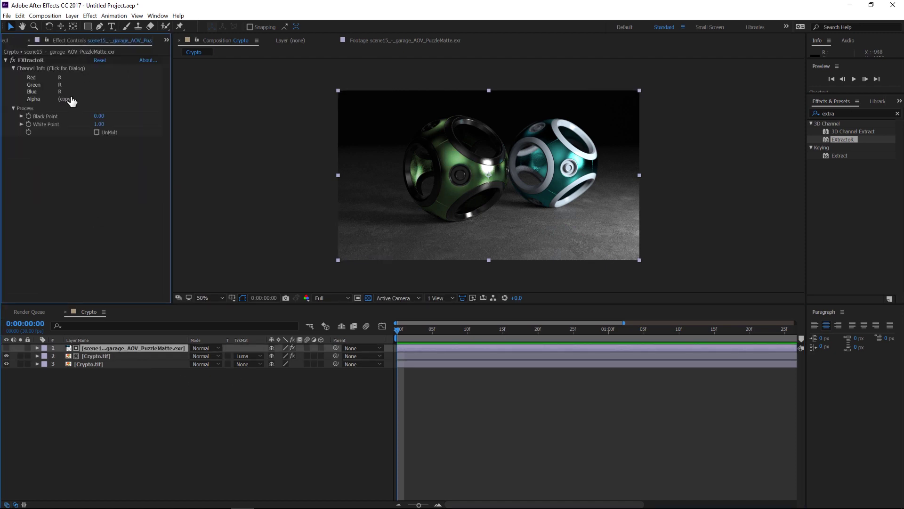
{"action": "left_click", "coordinate": [71, 101]}
{"action": "left_click", "coordinate": [442, 253]}
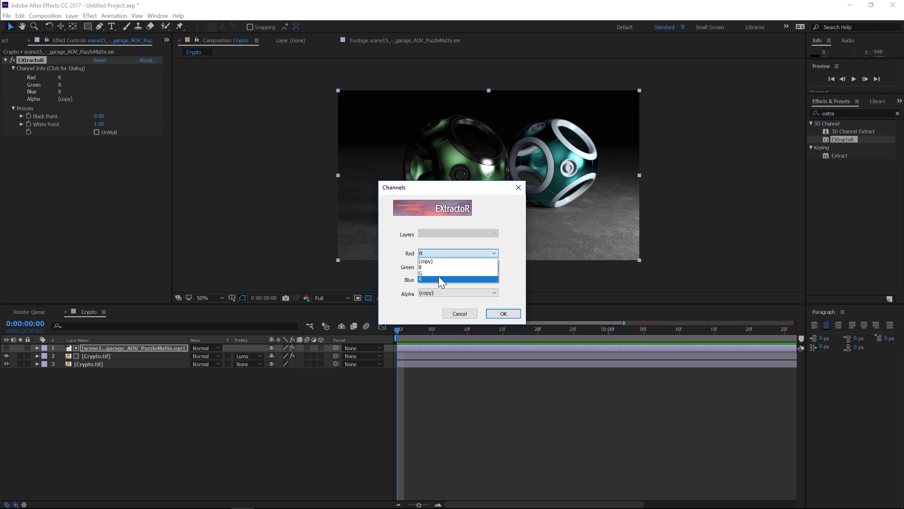
{"action": "left_click", "coordinate": [434, 273]}
{"action": "left_click", "coordinate": [434, 267]}
{"action": "left_click", "coordinate": [430, 287]}
{"action": "left_click", "coordinate": [429, 279]}
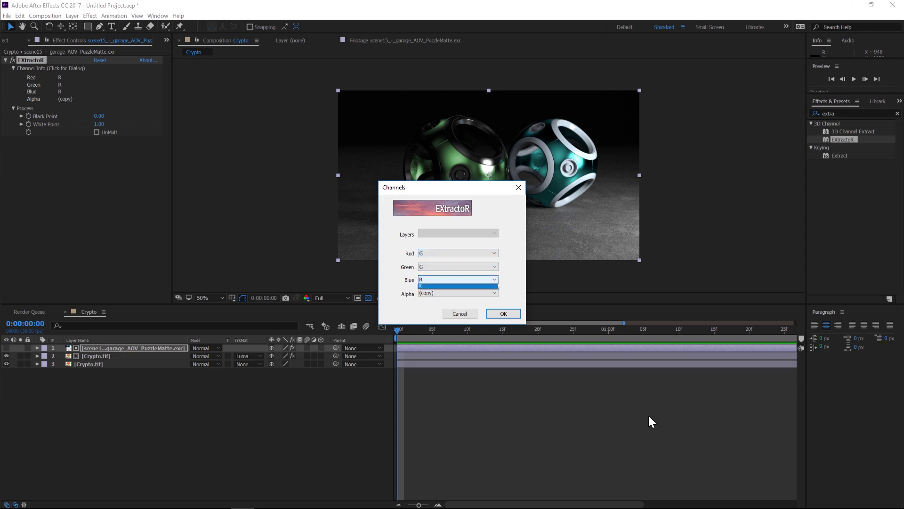
{"action": "left_click", "coordinate": [430, 298]}
{"action": "key", "text": "Return"}
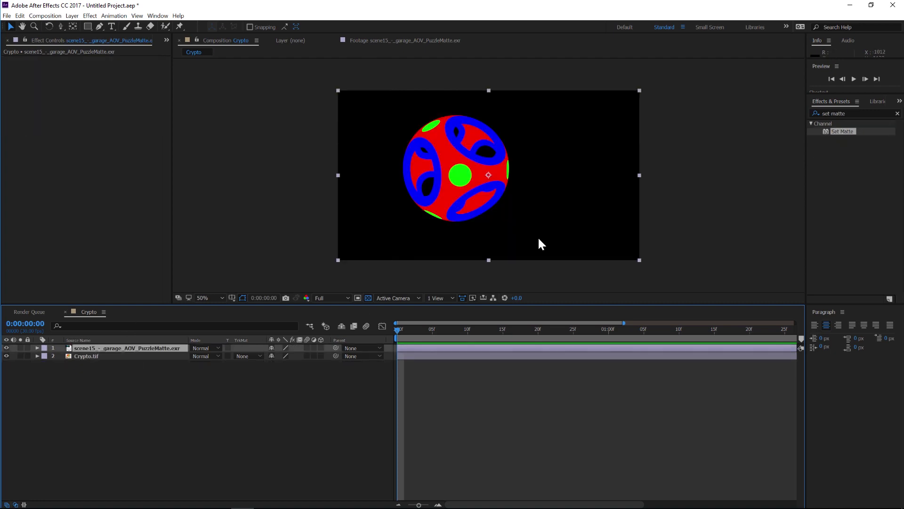
- Apply Set Matte to the PuzzleMatte layer using its Red channel, and solo the layer
{"action": "left_click", "coordinate": [852, 116]}
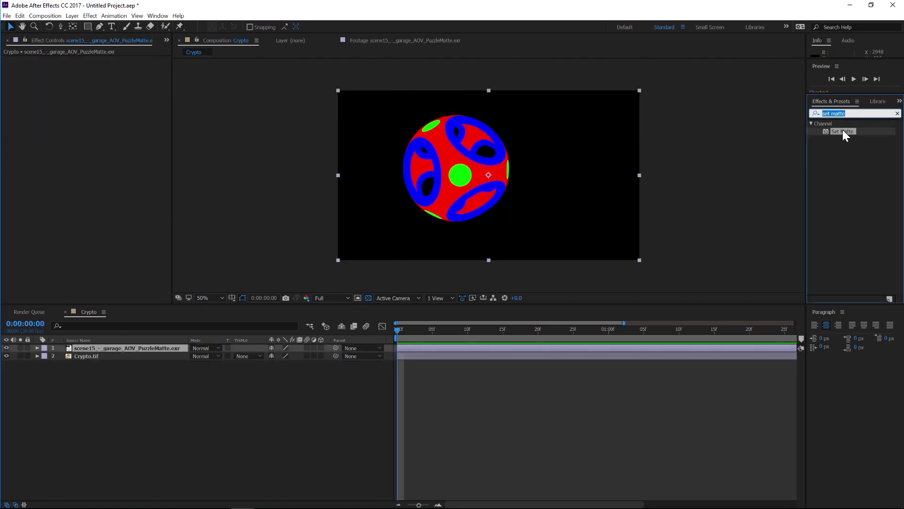
{"action": "left_click_drag", "start_coordinate": [843, 130], "coordinate": [491, 176]}
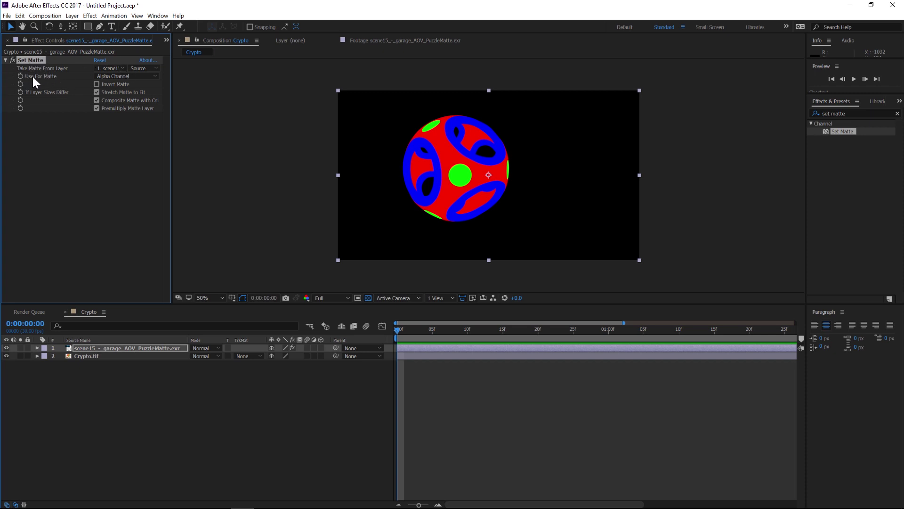
{"action": "left_click", "coordinate": [126, 76]}
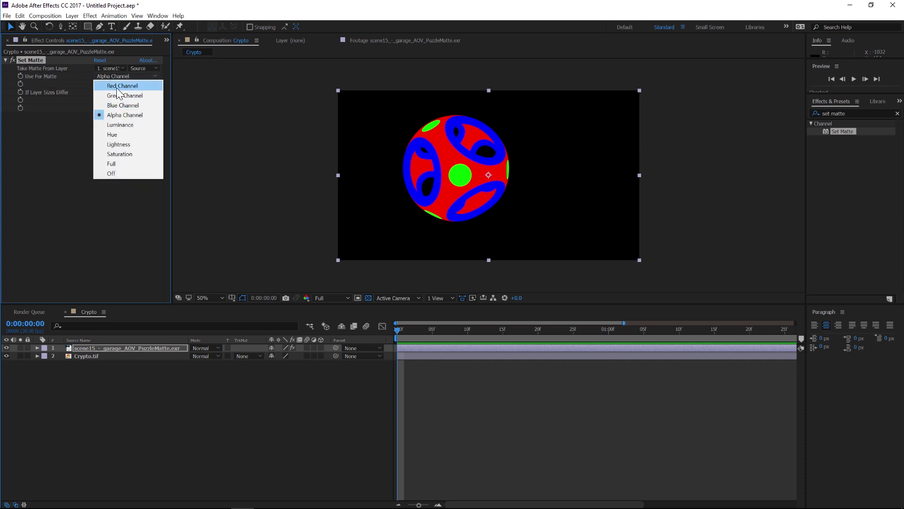
{"action": "left_click", "coordinate": [118, 86]}
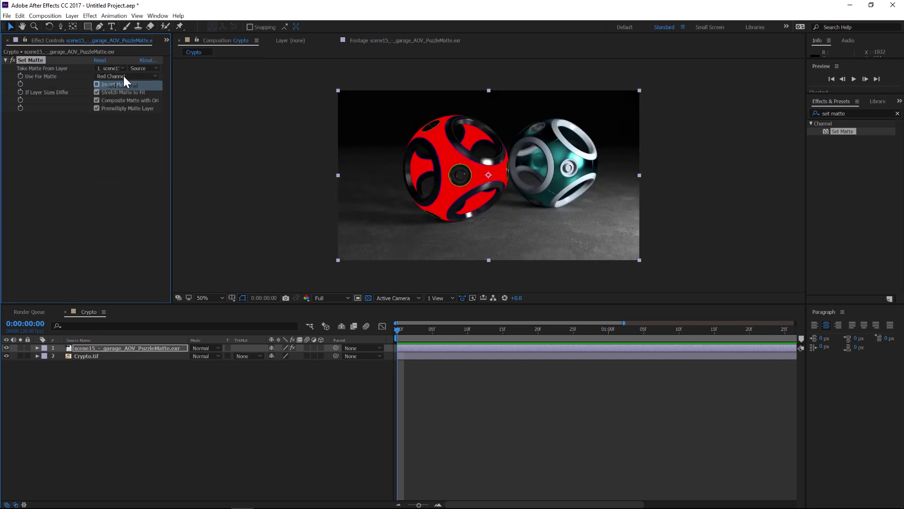
{"action": "left_click", "coordinate": [21, 348]}
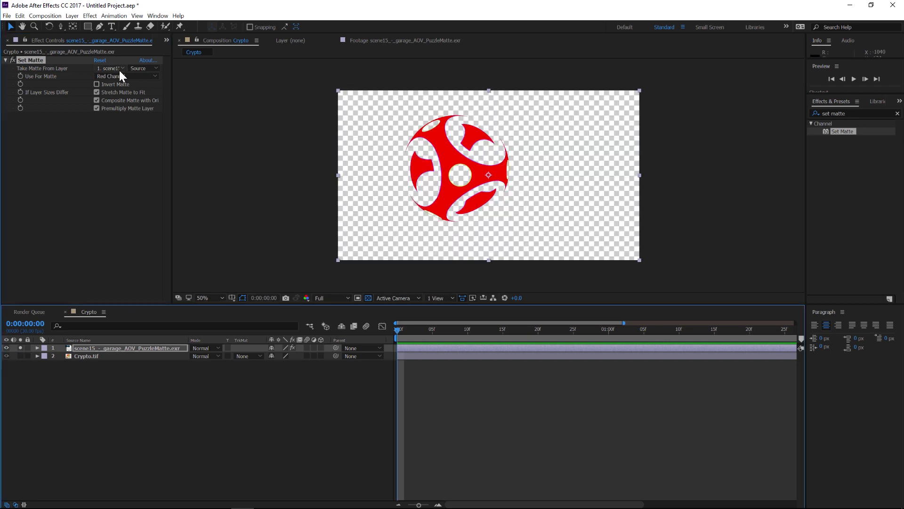
- Switch Set Matte's Use For Matte to Green, then Blue Channel to isolate the blue rings
{"action": "left_click", "coordinate": [120, 75]}
{"action": "left_click", "coordinate": [127, 95]}
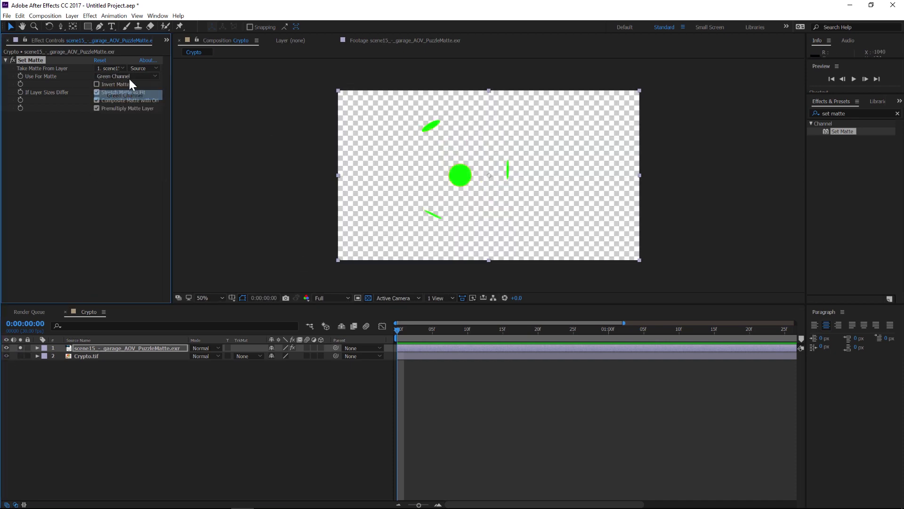
{"action": "left_click", "coordinate": [124, 76]}
{"action": "left_click", "coordinate": [123, 104]}
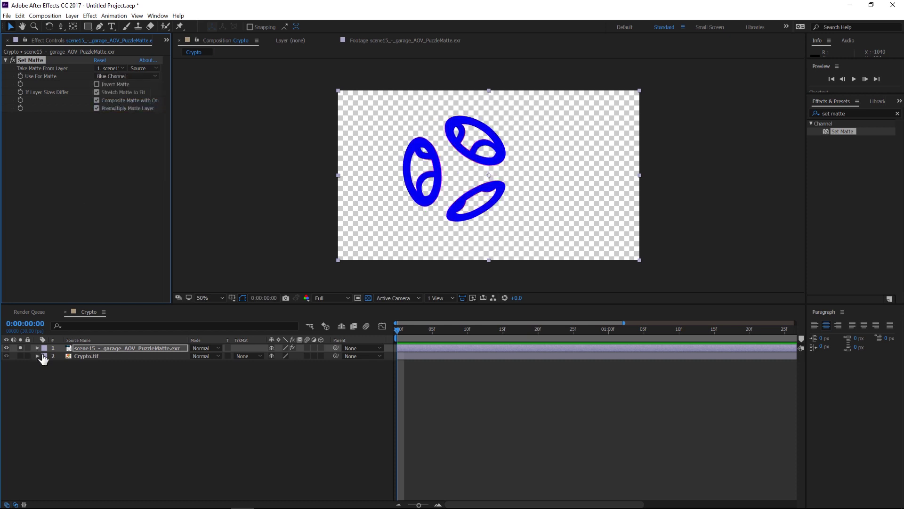
{"action": "left_click", "coordinate": [84, 356]}
- Duplicate Crypto.tif and set its TrkMat to the PuzzleMatte layer's Alpha Matte, checking the rings cutout in solo
{"action": "key", "text": "ctrl+d"}
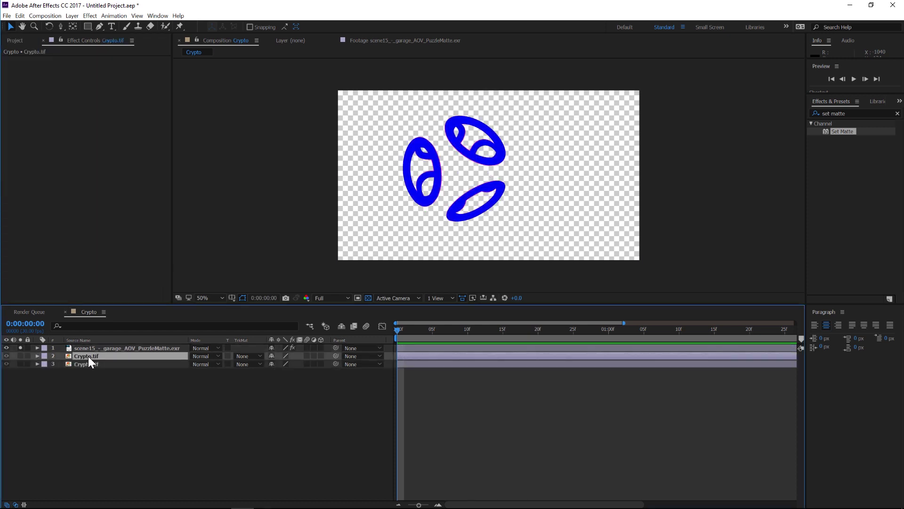
{"action": "left_click", "coordinate": [242, 359]}
{"action": "left_click", "coordinate": [266, 377]}
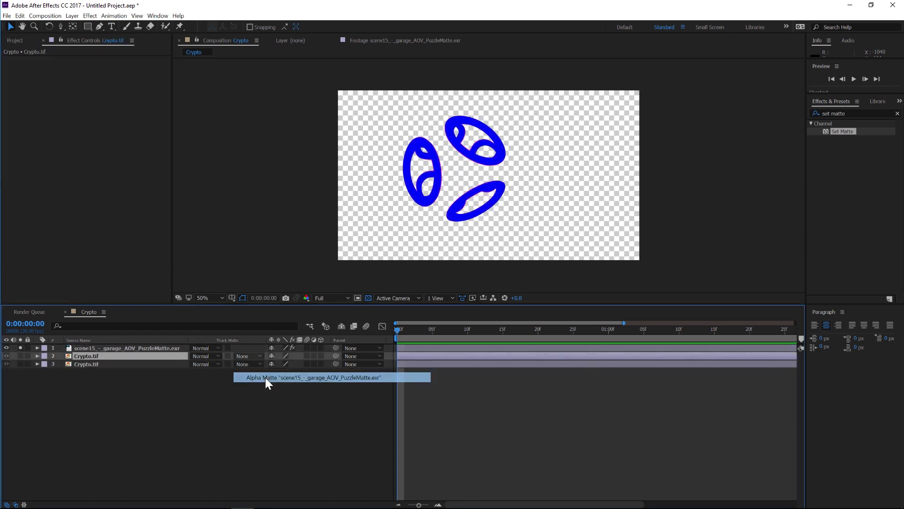
{"action": "left_click", "coordinate": [20, 356]}
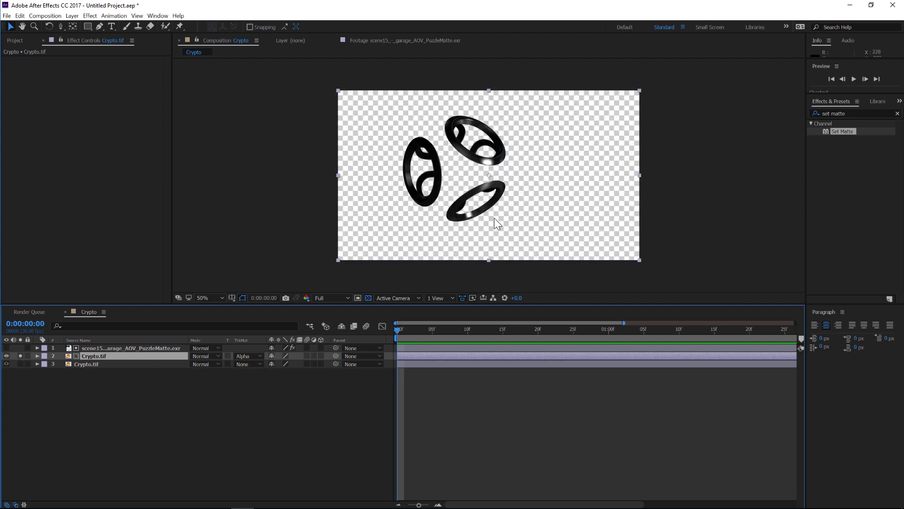
{"action": "left_click", "coordinate": [20, 355]}
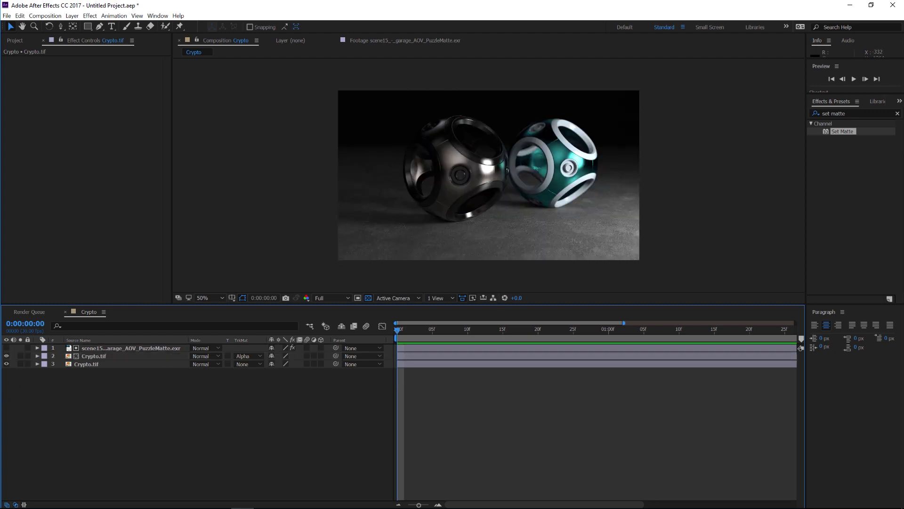